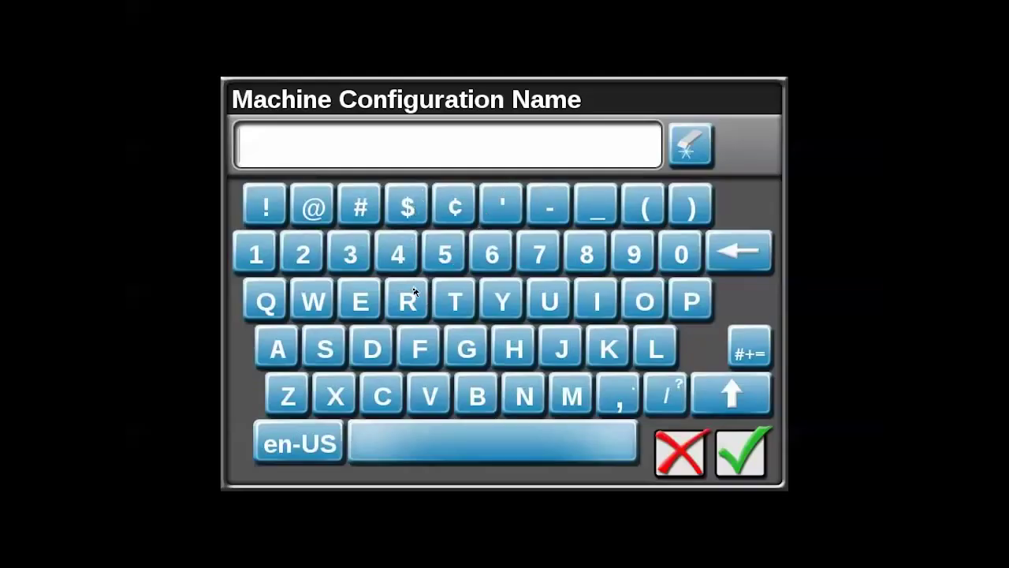
- Enter 'test' as the configuration name and confirm it
click(455, 302)
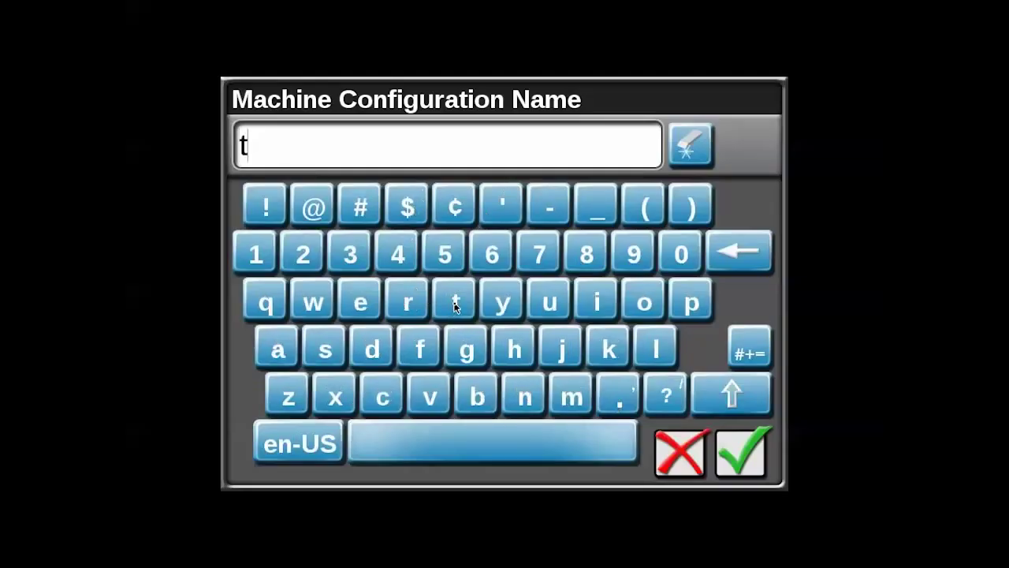
text(es)
click(455, 304)
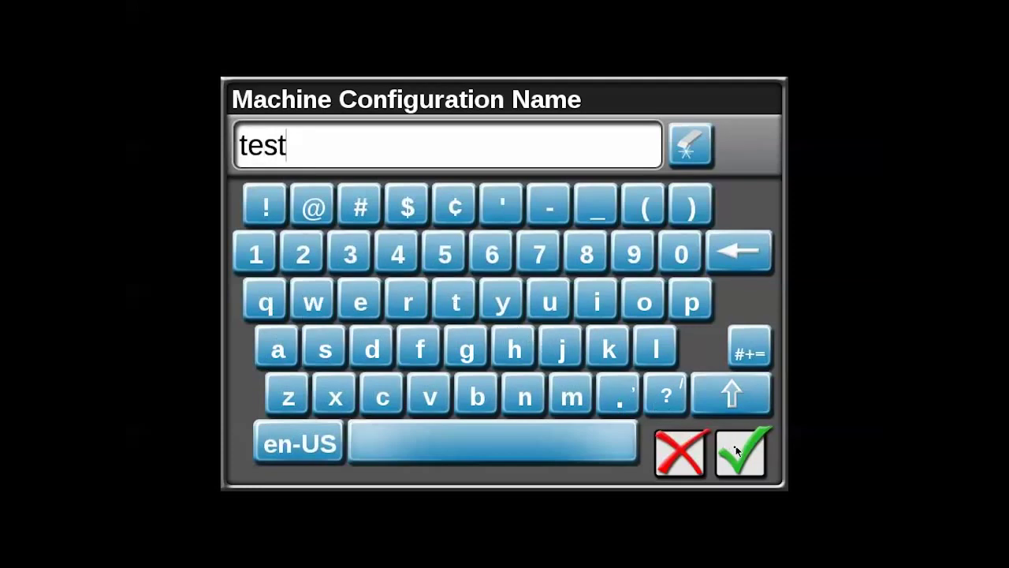
click(739, 451)
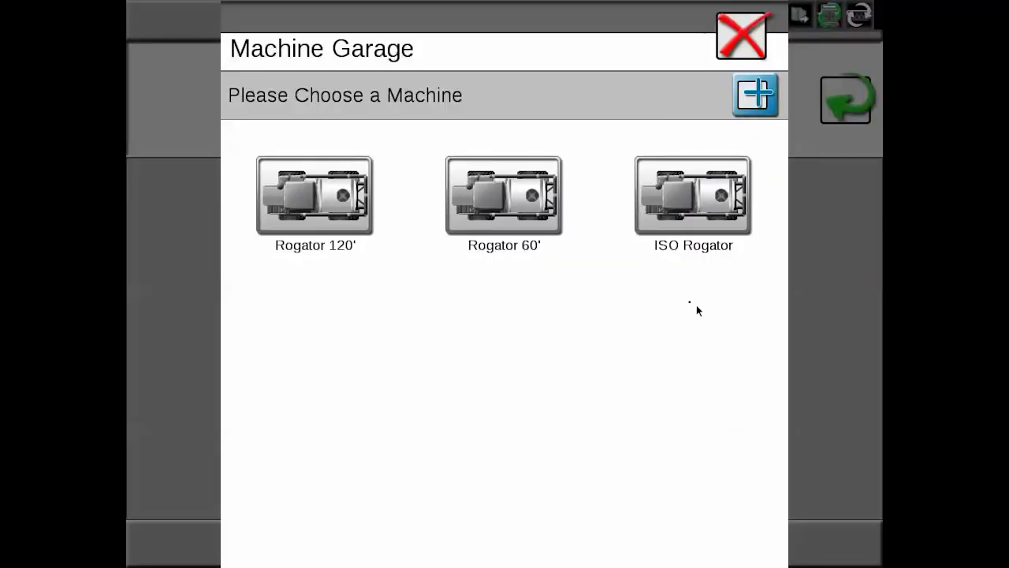
- Add a new Self-Propelled machine in the Machine Garage named 'demo'
click(756, 96)
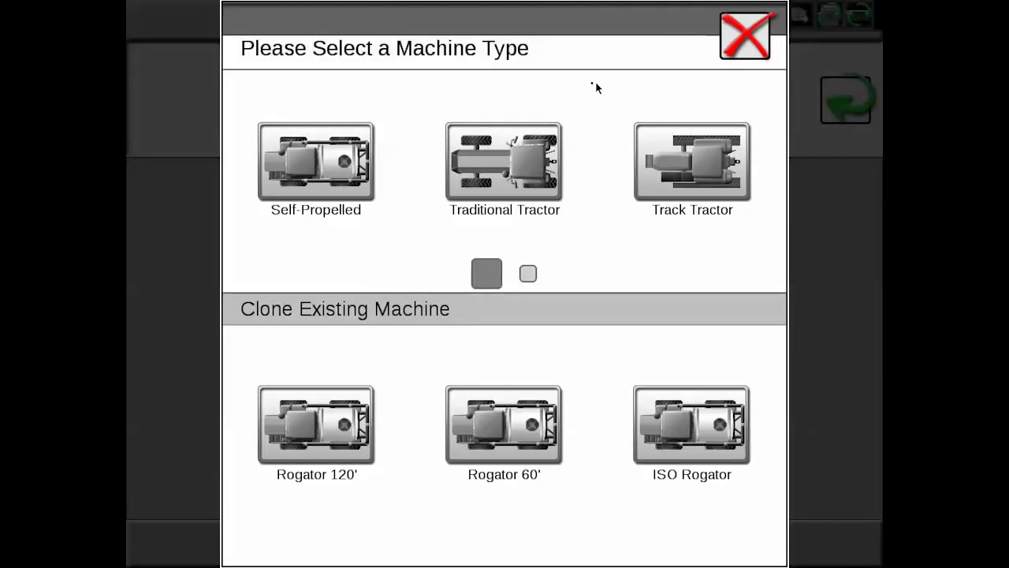
click(323, 161)
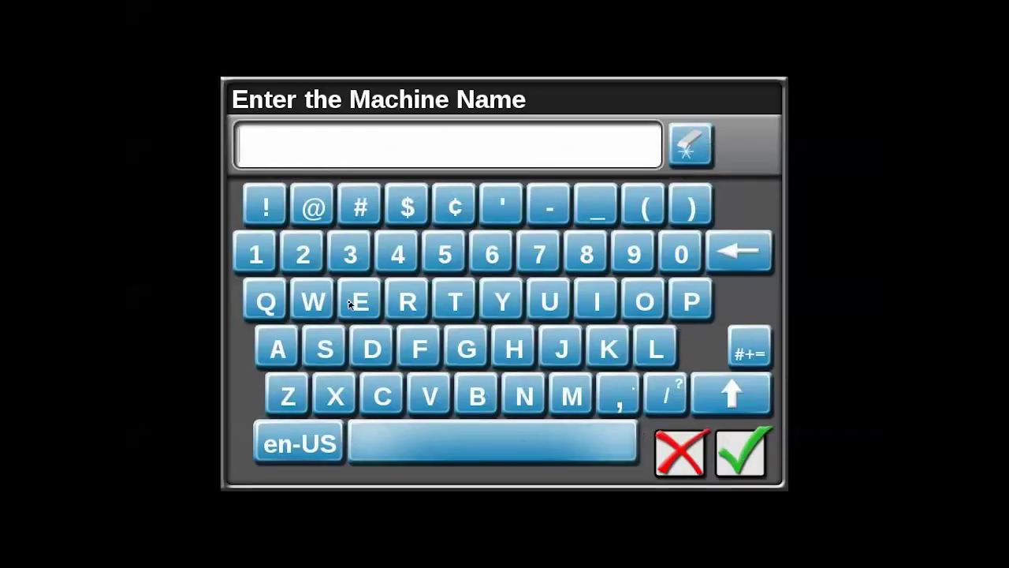
click(372, 349)
click(360, 302)
click(571, 396)
click(644, 302)
click(732, 470)
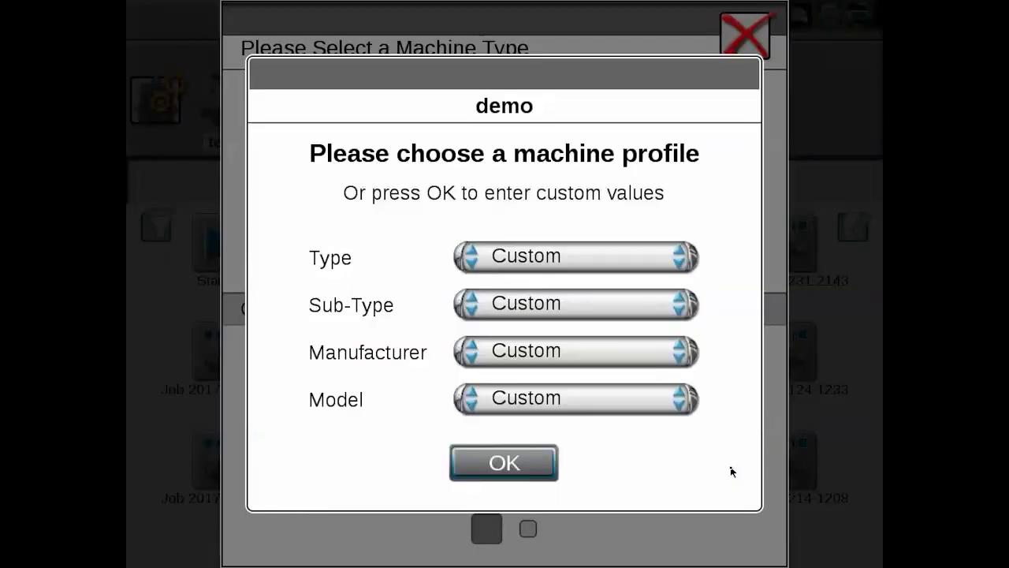
- Set demo's profile to Type Applicator, Sub-Type Sprayer, Manufacturer Custom, and accept it
click(661, 262)
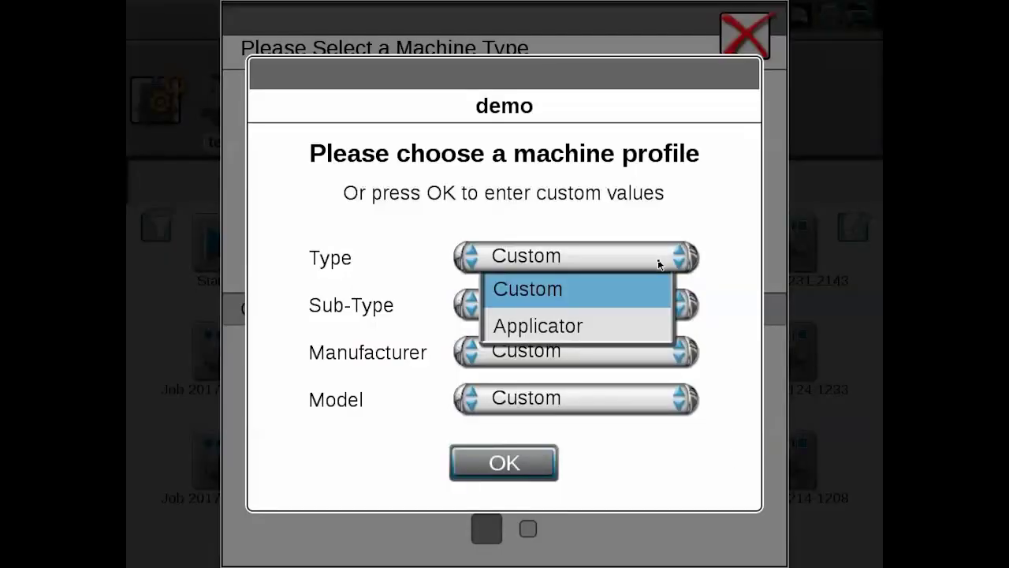
click(576, 328)
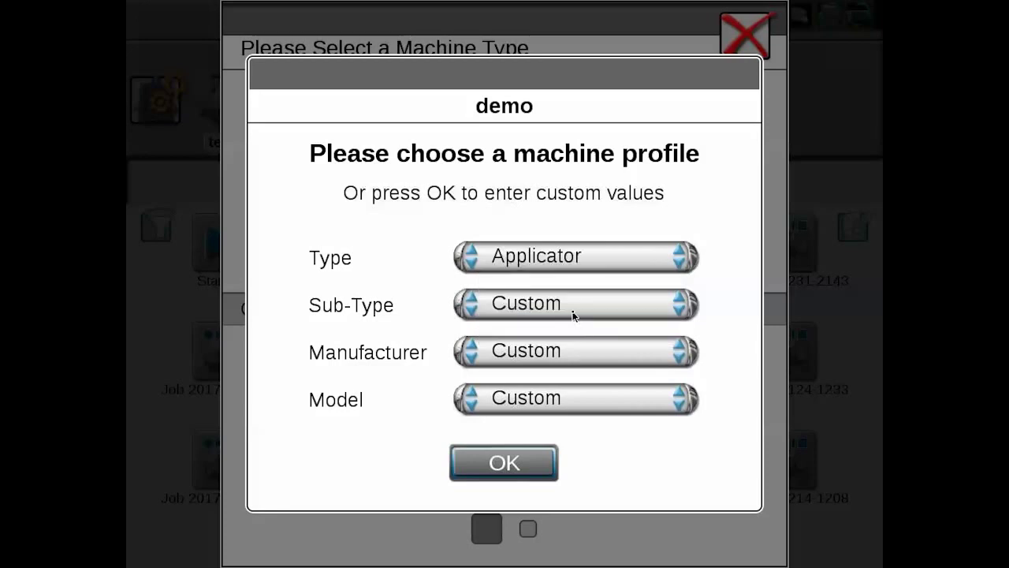
click(572, 308)
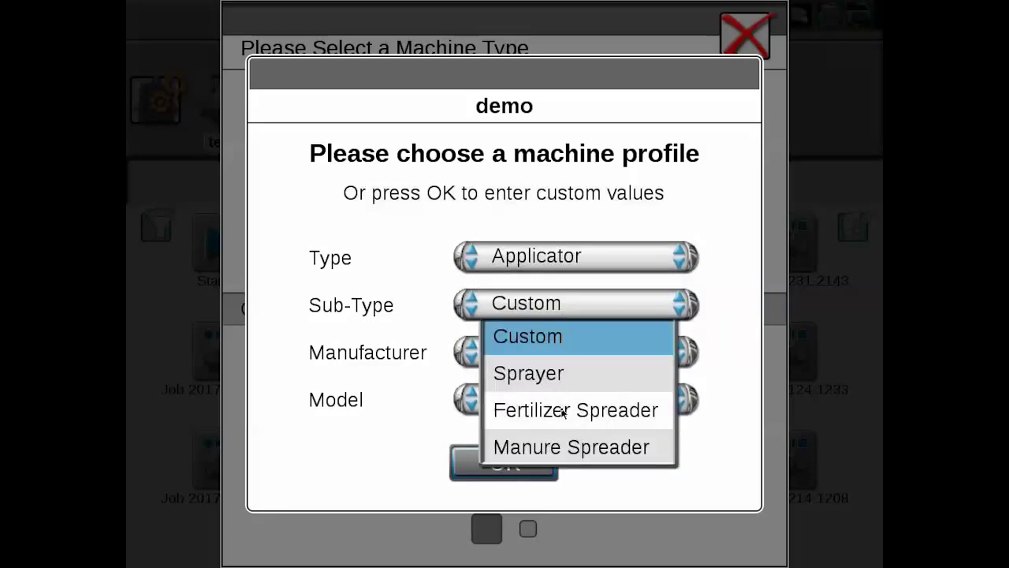
click(550, 375)
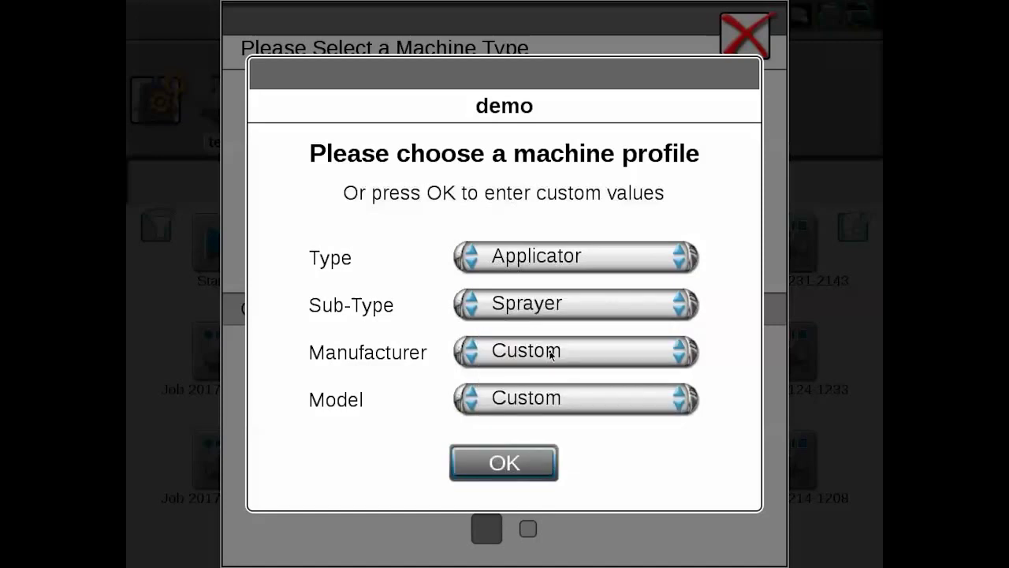
click(551, 355)
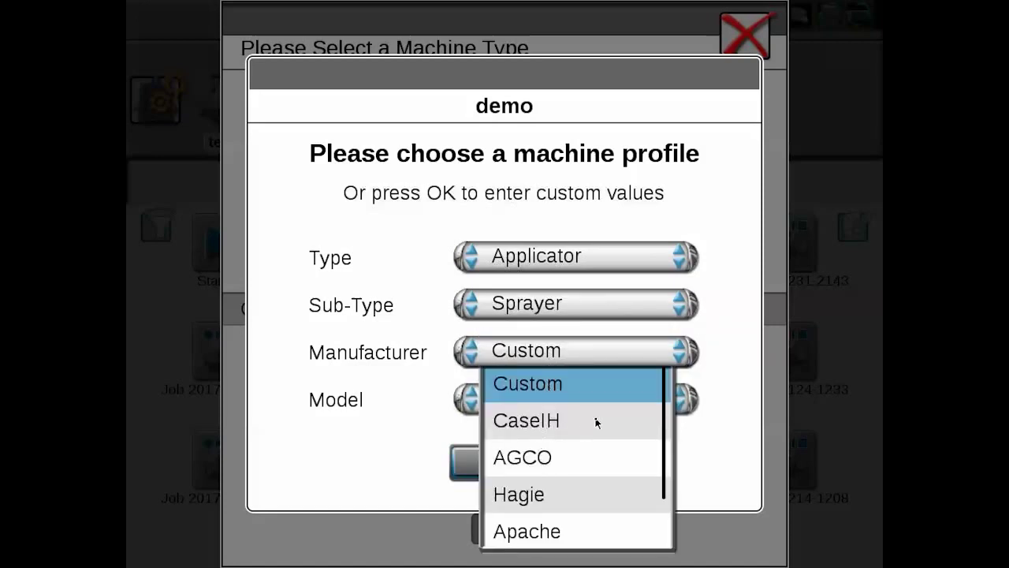
click(637, 360)
click(633, 315)
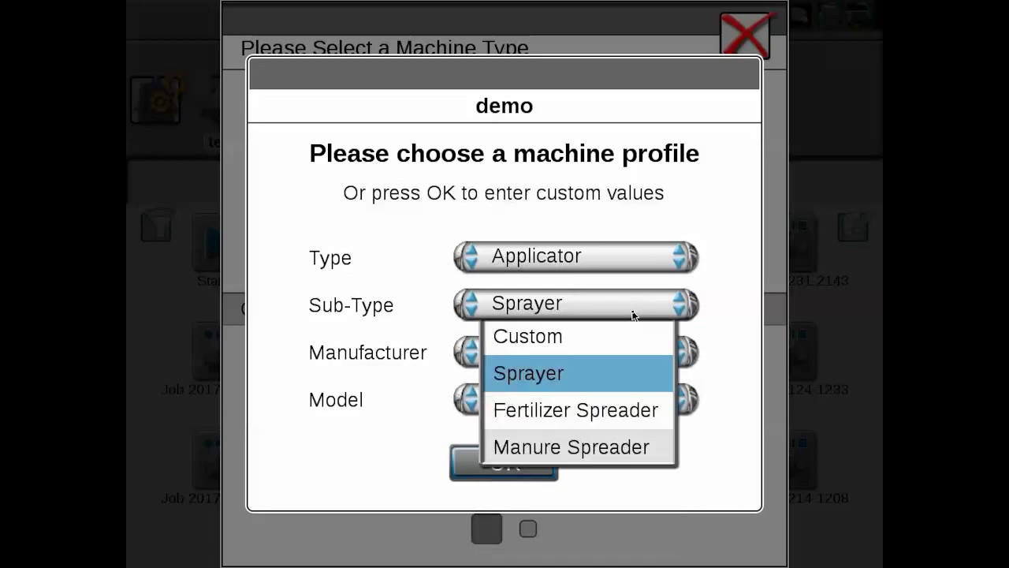
click(733, 308)
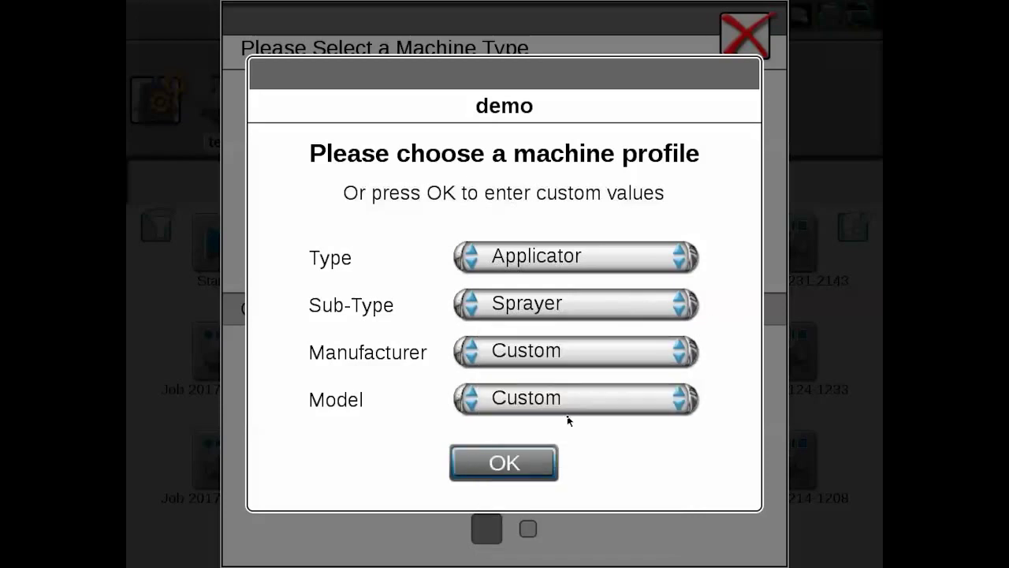
click(526, 463)
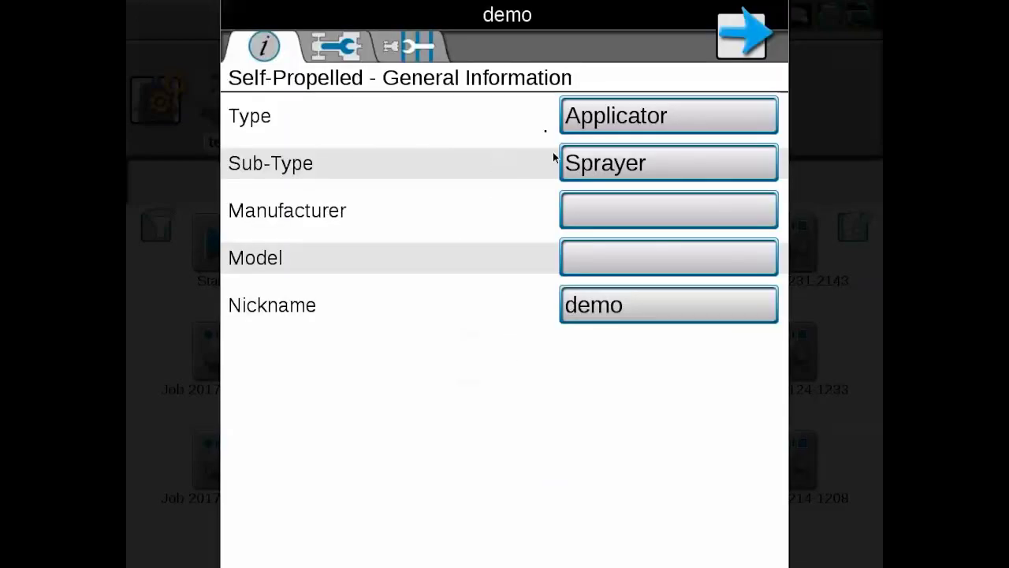
- Leave the Measurements and Equipment pages at defaults and close the machine setup
click(347, 55)
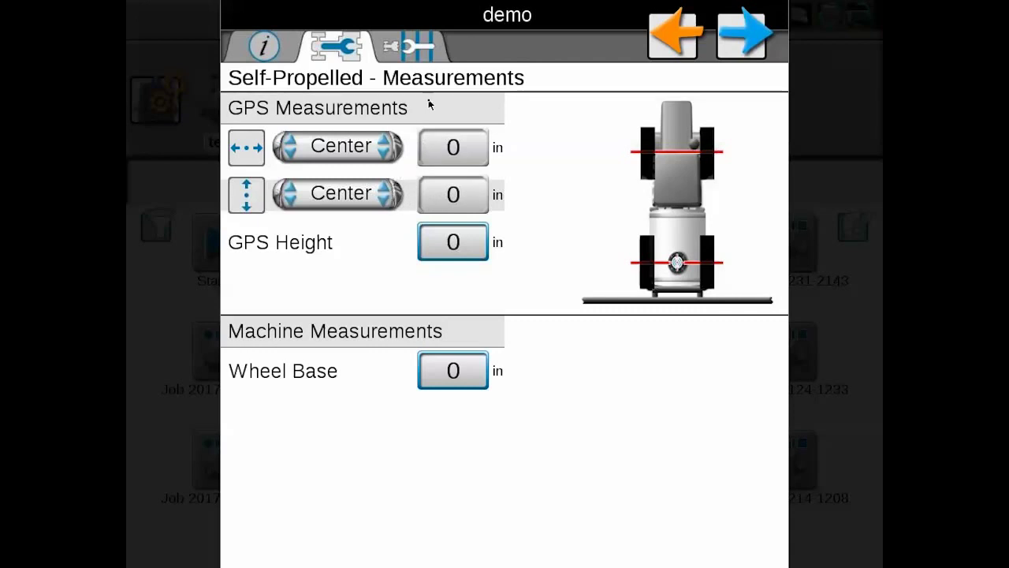
click(414, 51)
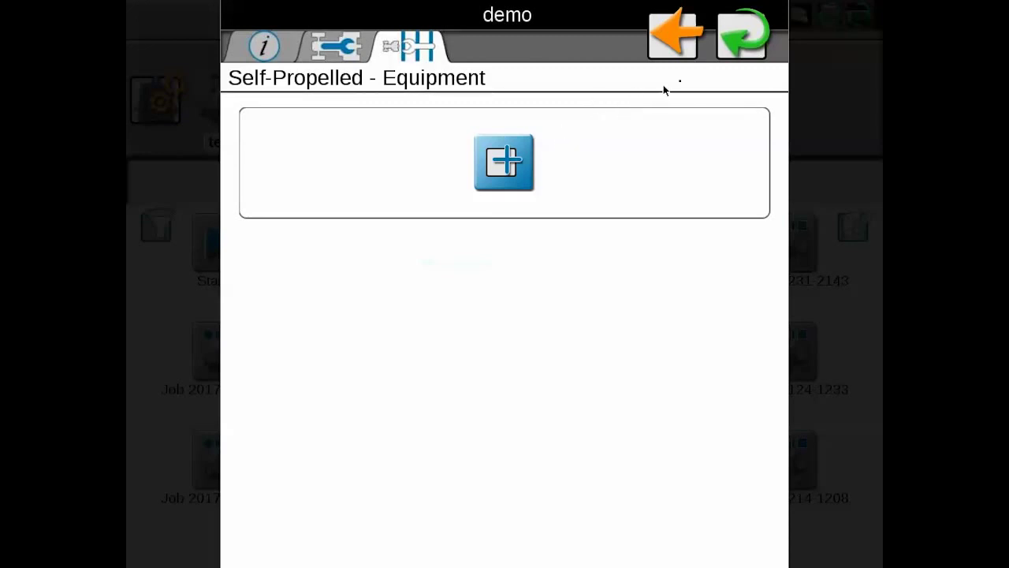
click(745, 35)
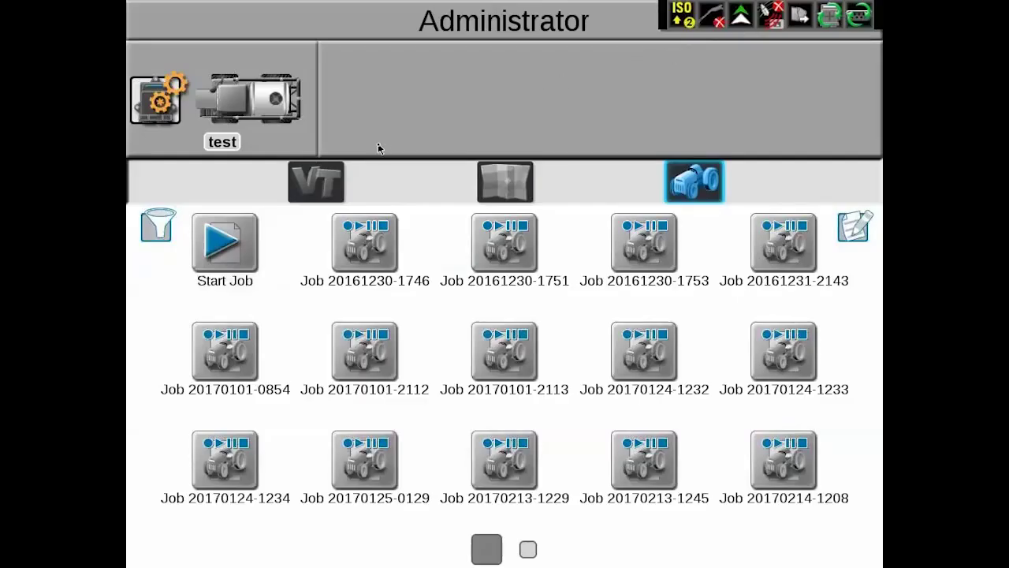
- In the calibration wizard, set Left Nozzle Count to 5 of 9 and advance
click(316, 183)
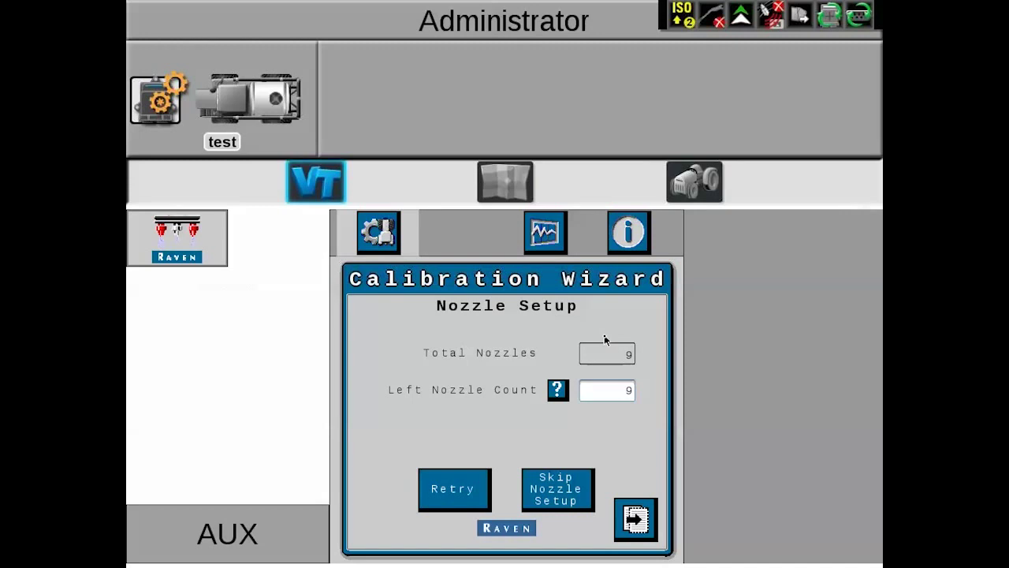
click(609, 390)
click(456, 304)
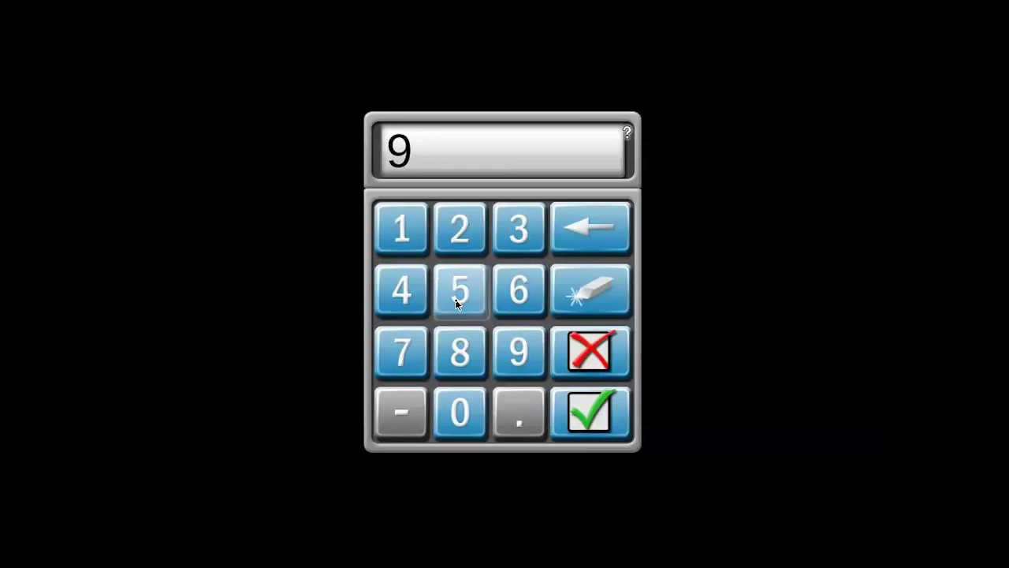
click(607, 413)
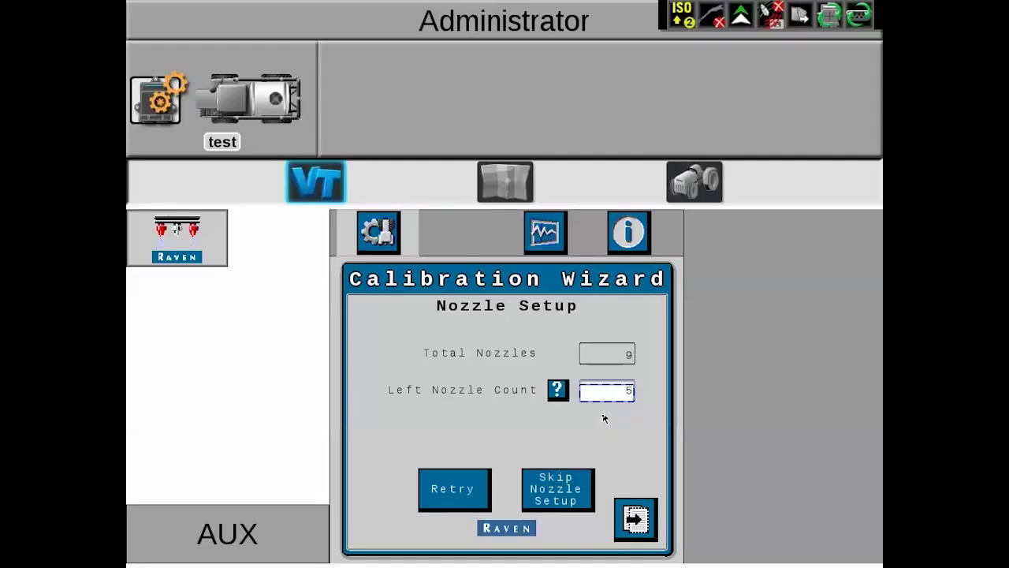
click(636, 517)
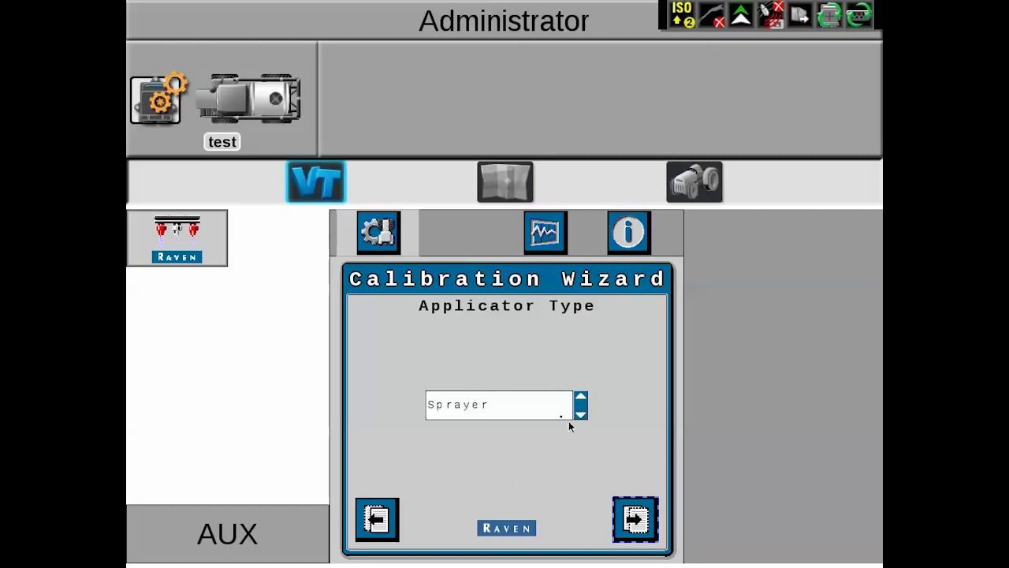
- Keep Sprayer as the applicator type and advance to Nozzle Spacing (20 in)
click(541, 407)
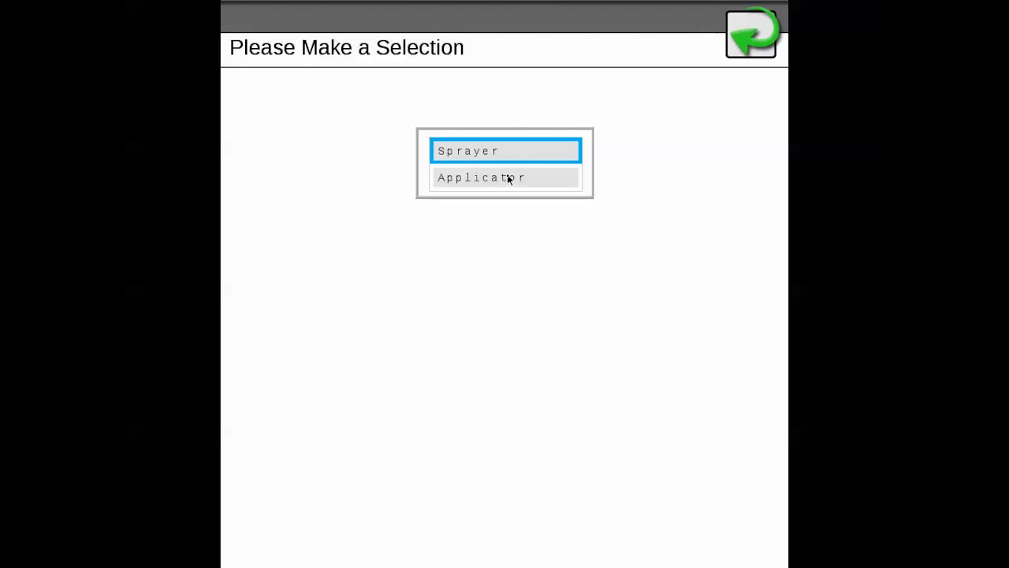
click(749, 49)
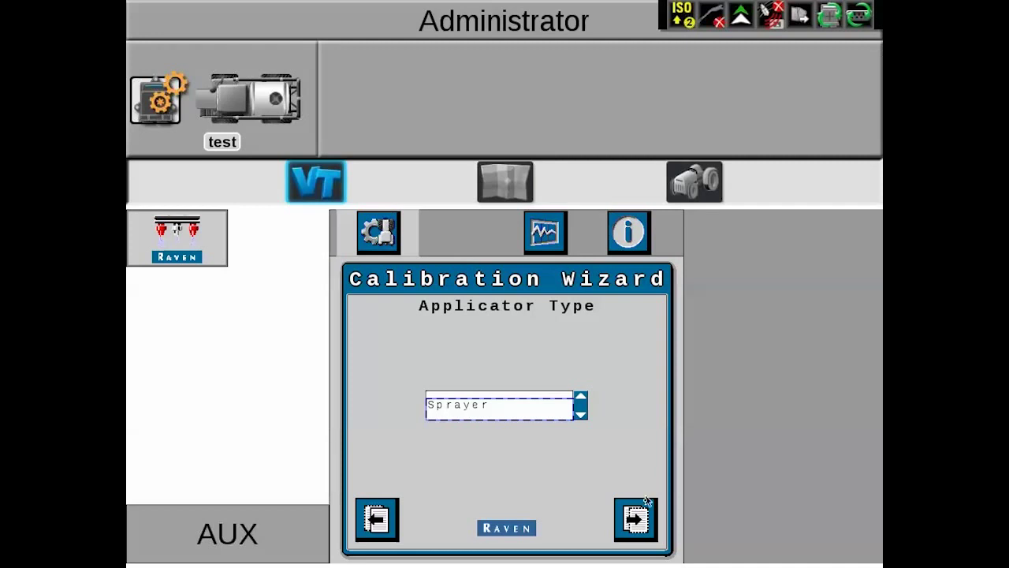
click(637, 519)
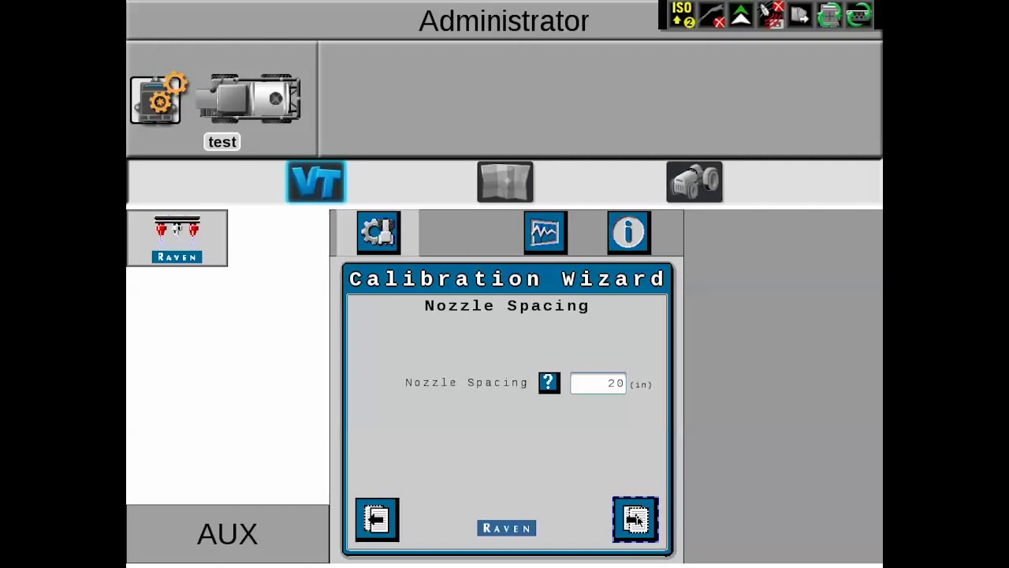
- Accept 20 in nozzle spacing and tip sizes NCV 04 and Bypass 08
click(637, 516)
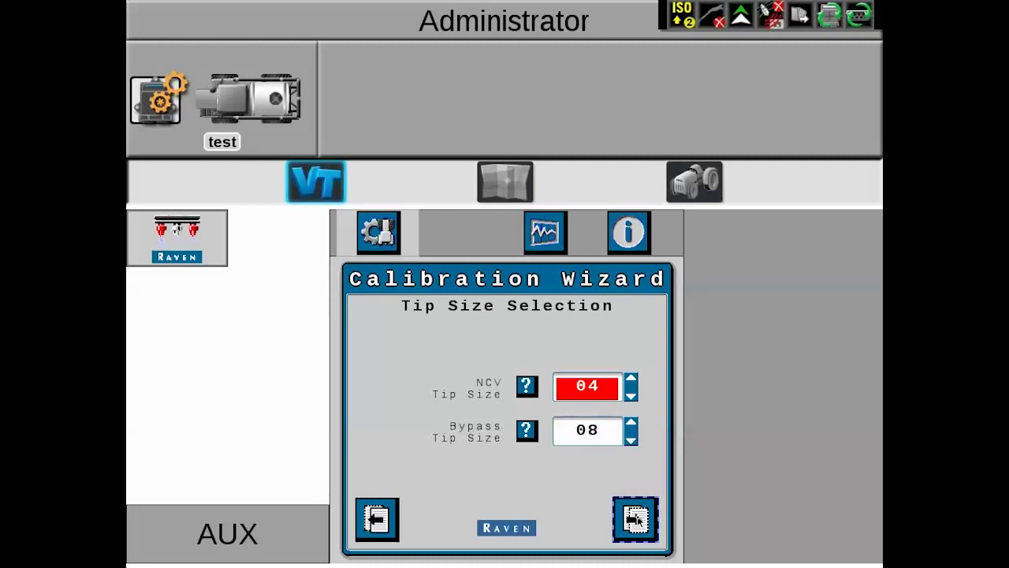
click(636, 519)
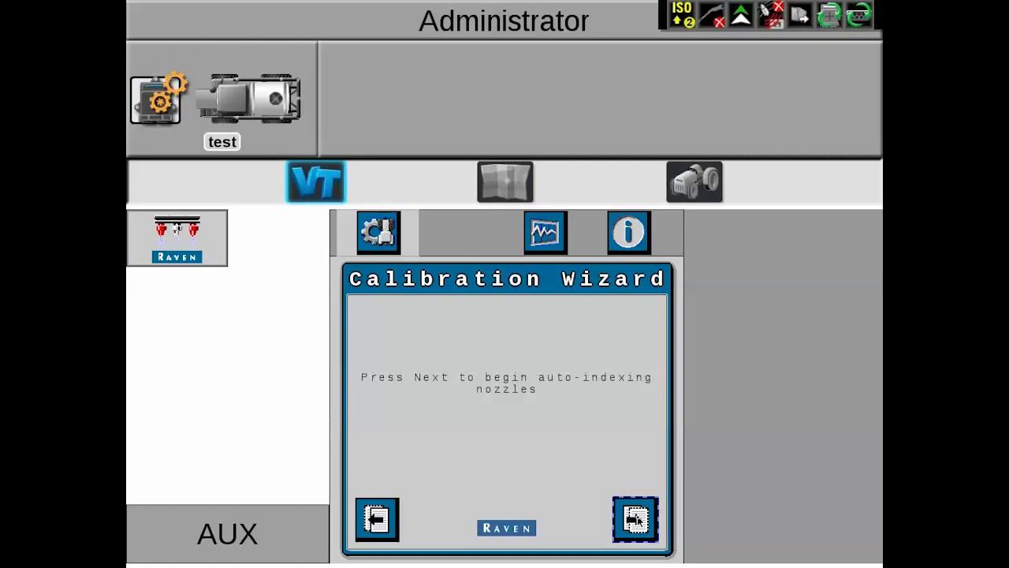
- Auto-index the nozzles, leave fence rows disabled, and advance to Section Setup
click(638, 521)
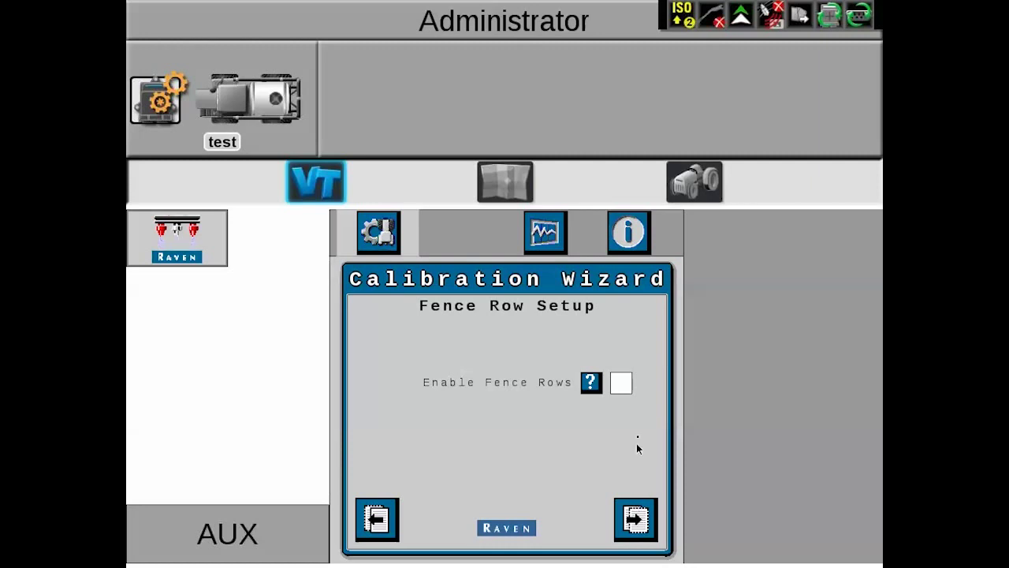
click(621, 387)
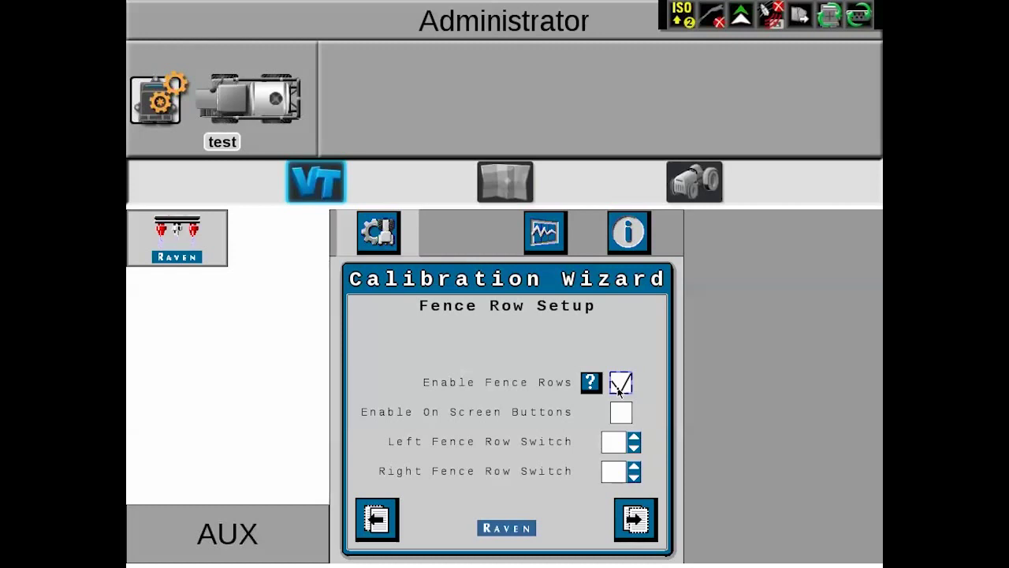
click(620, 384)
click(635, 516)
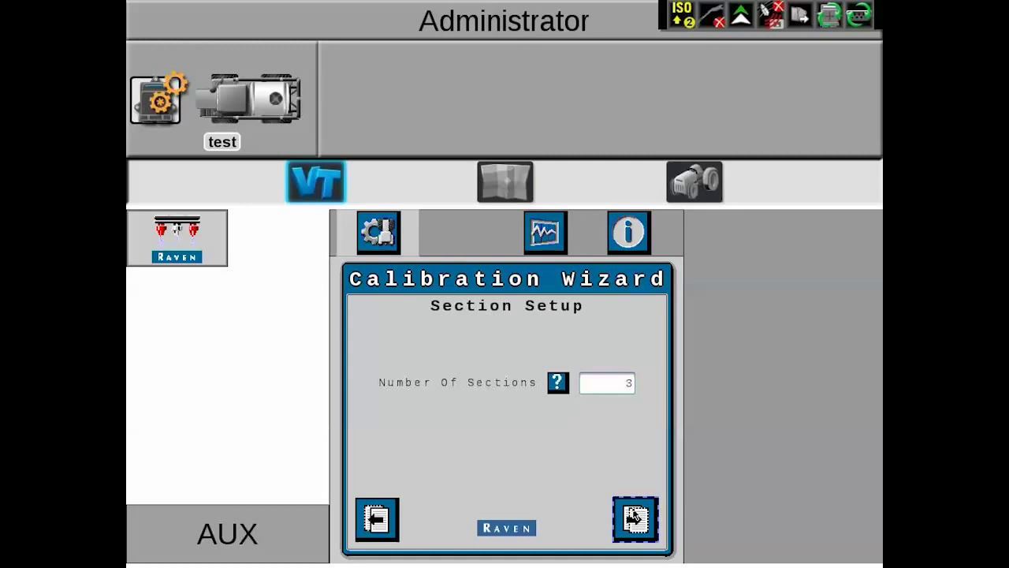
- Accept 3 sections at 60 in width each and advance to Boom Offset
click(635, 516)
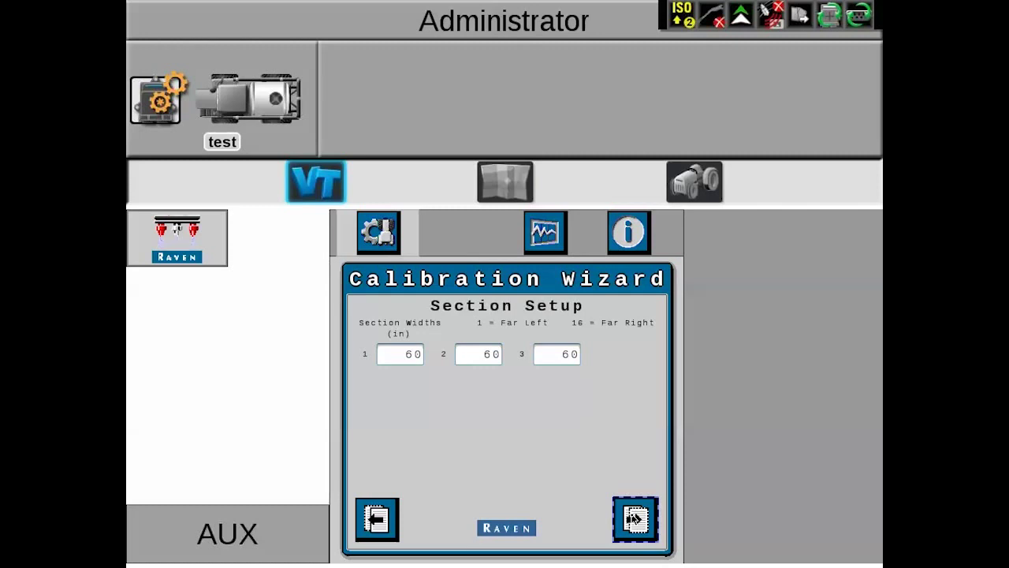
click(635, 517)
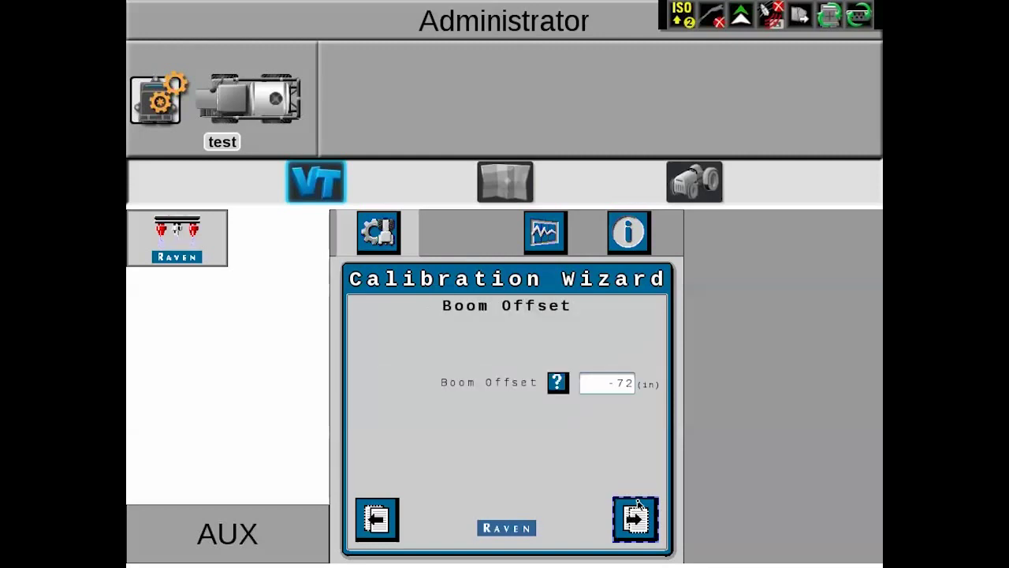
- Read the Boom Offset help, keep -72 in, and advance to Switch Mapping
click(557, 384)
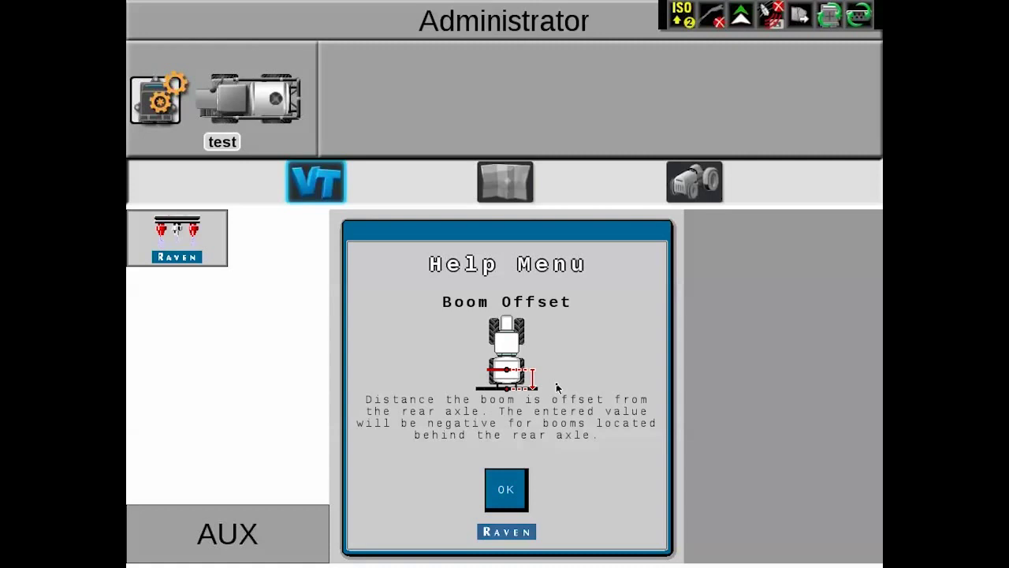
click(512, 488)
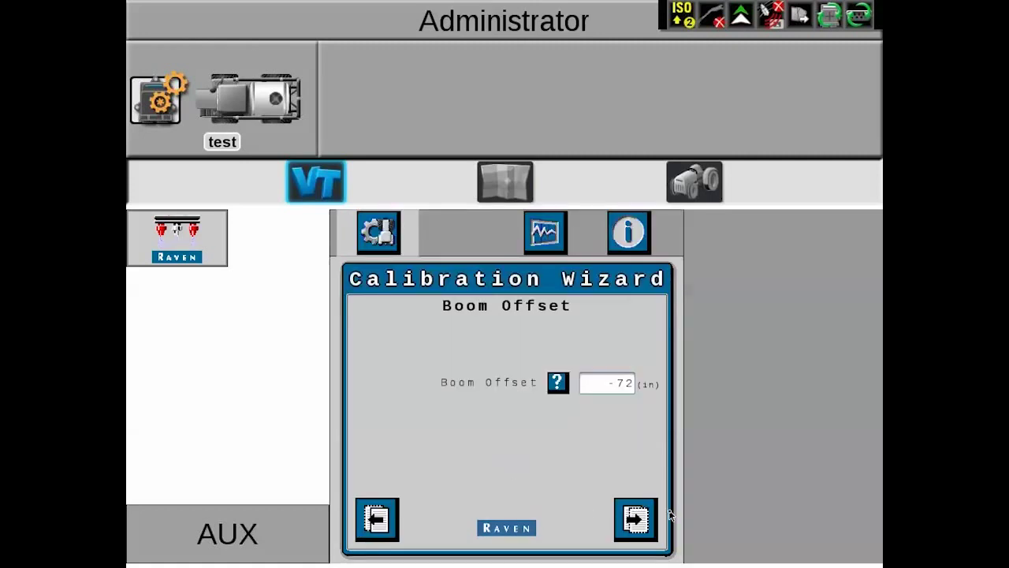
click(638, 519)
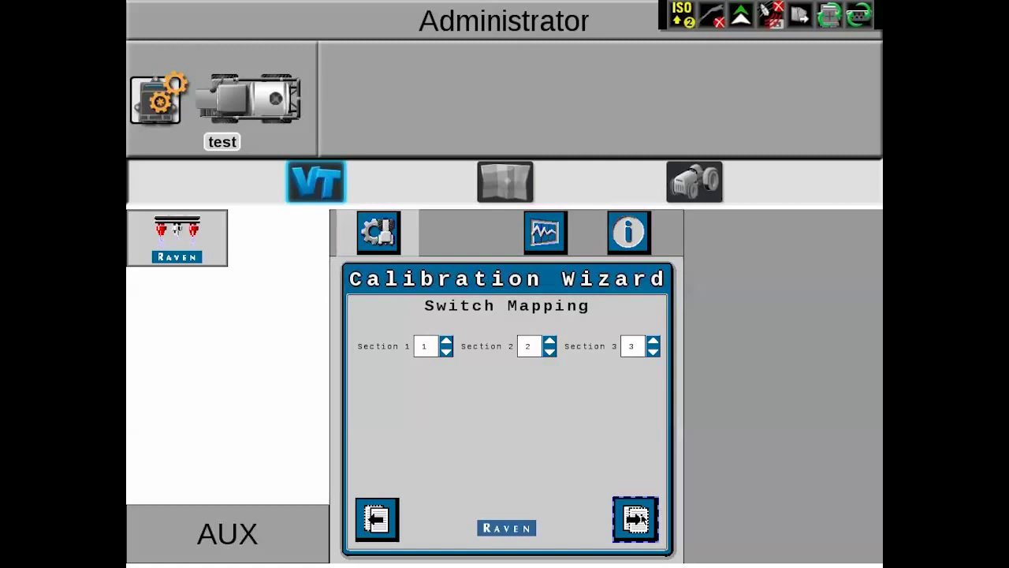
- Keep the boom pressure sensor range at (0-250) PSI and move on to Valve Calibration
click(637, 519)
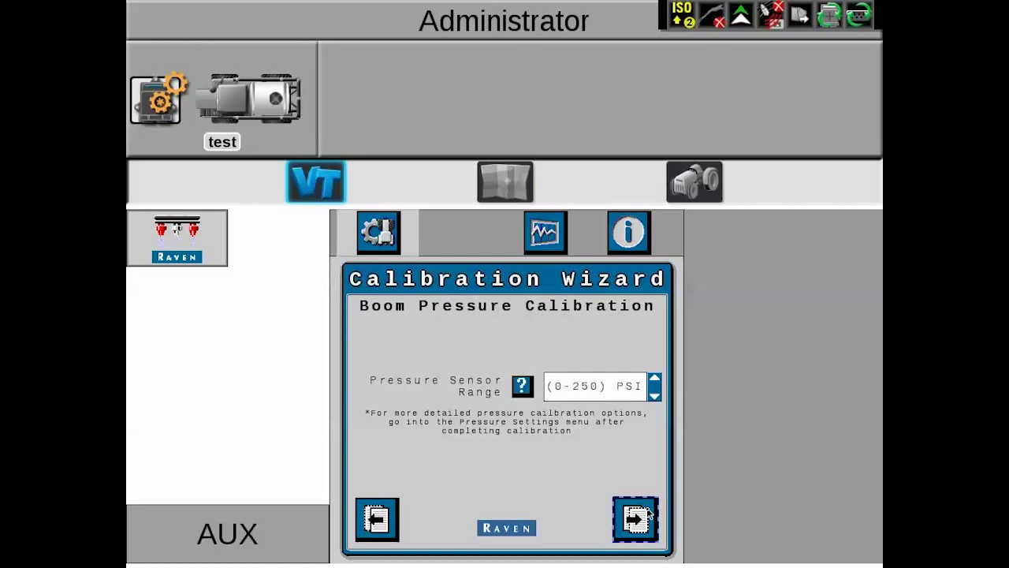
click(610, 390)
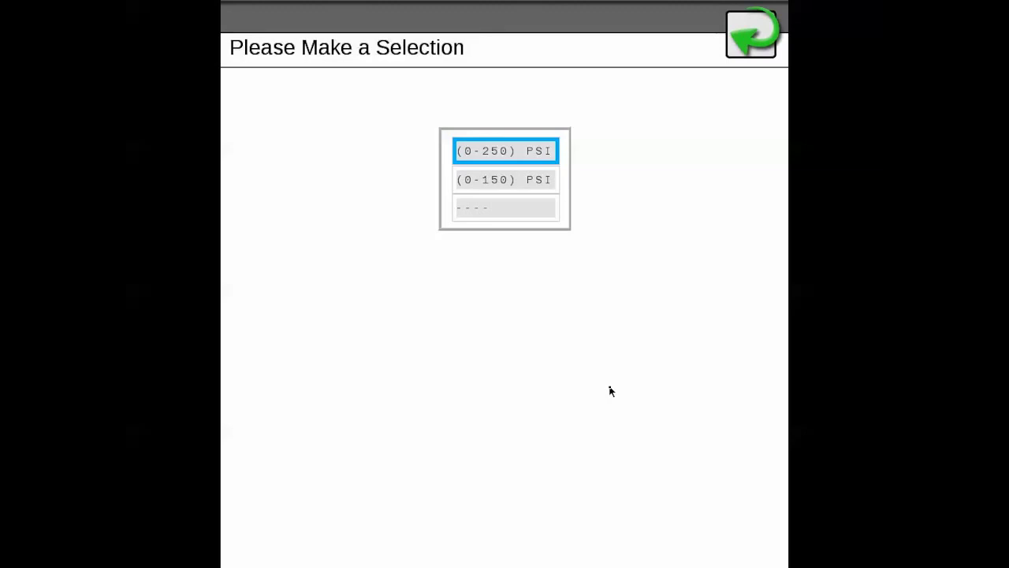
click(744, 47)
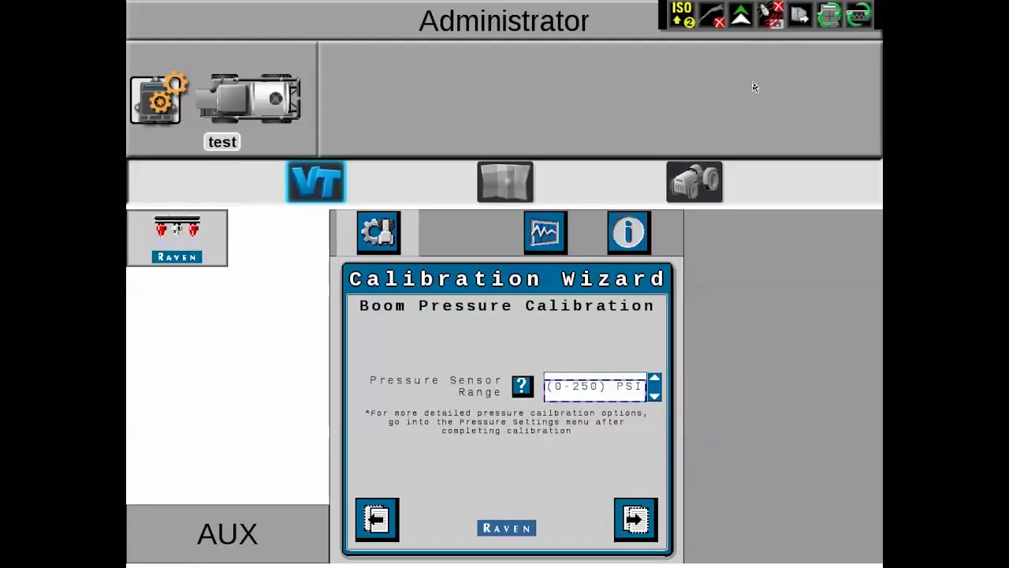
click(637, 522)
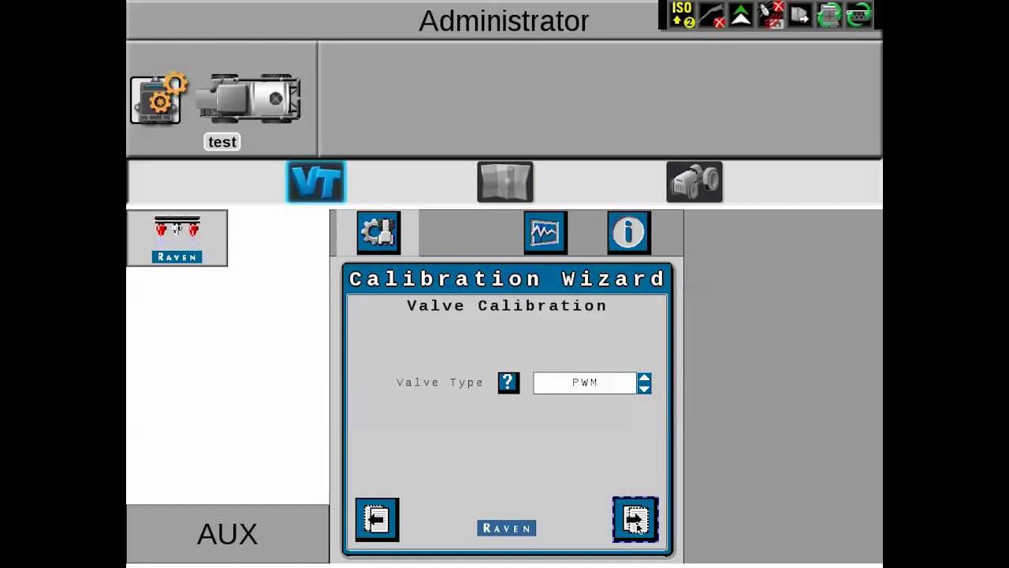
- On the Meter Cal page, set Flowmeter Cal to 1440 per 10 gal and continue
click(636, 520)
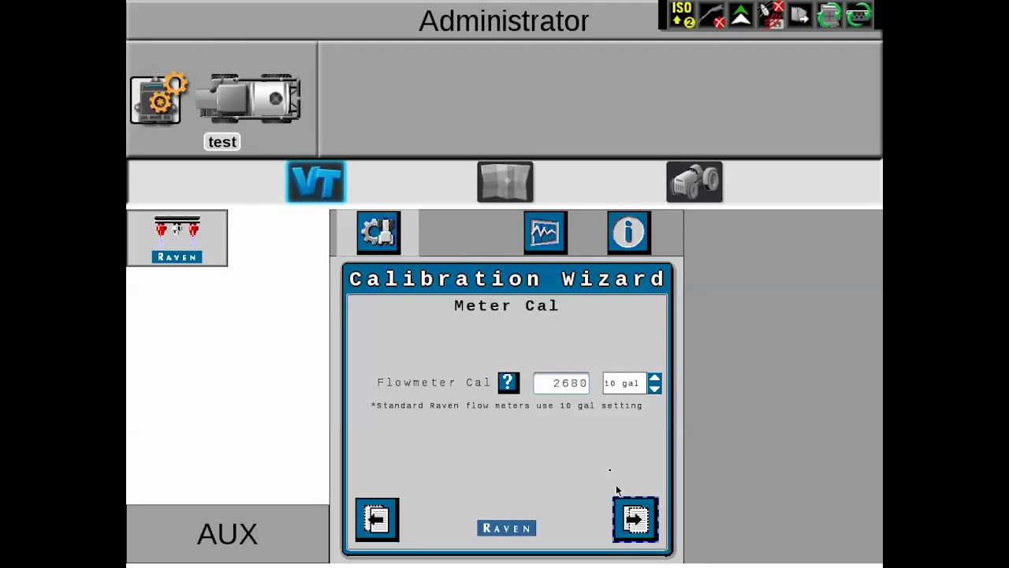
click(577, 390)
click(416, 240)
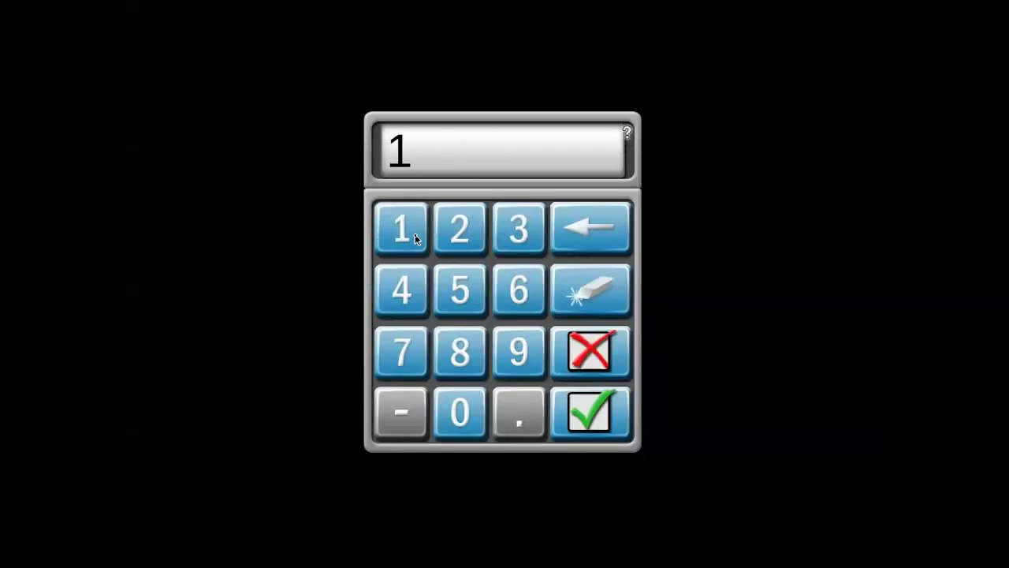
click(417, 294)
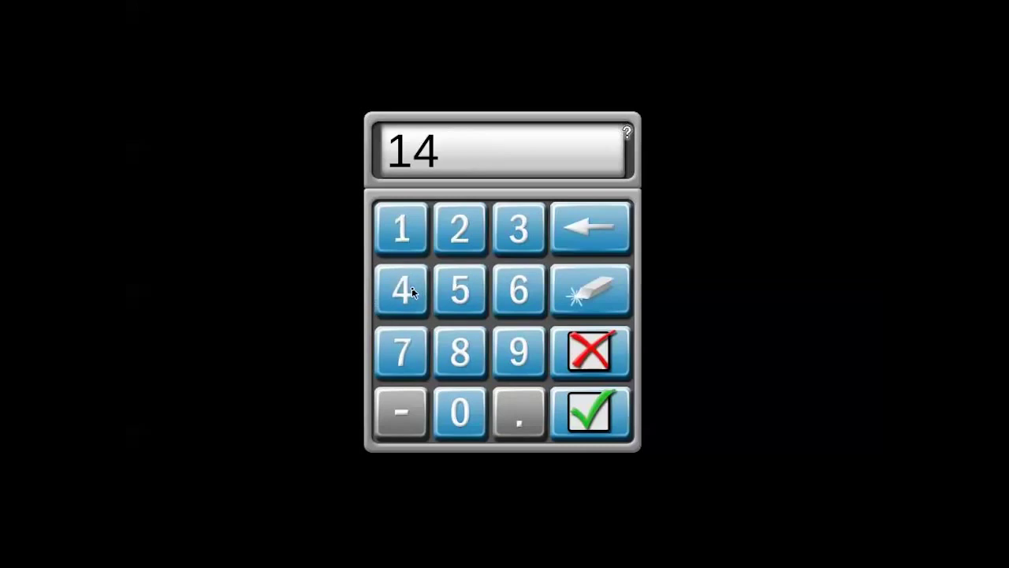
click(411, 287)
click(459, 408)
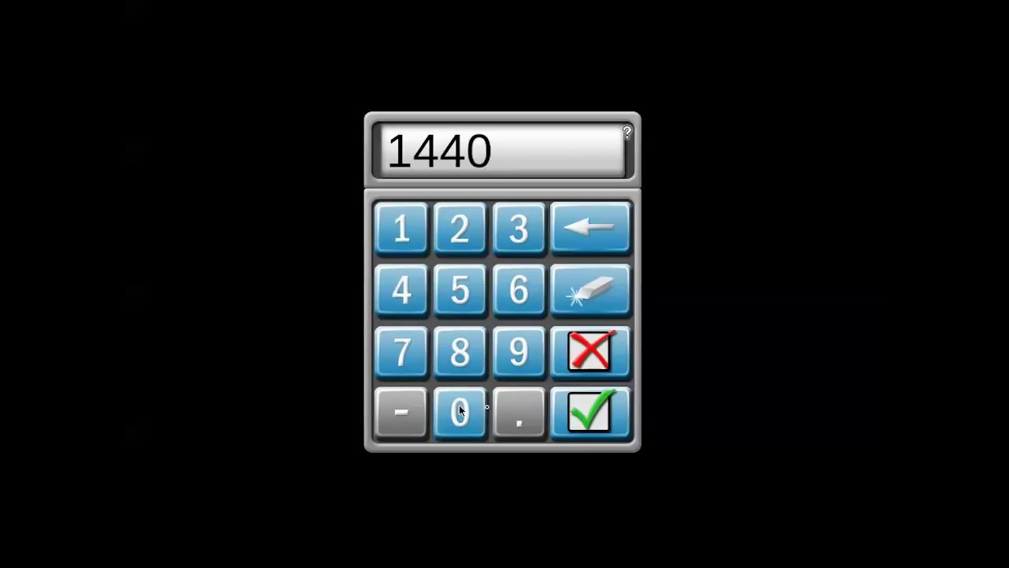
click(579, 410)
click(641, 508)
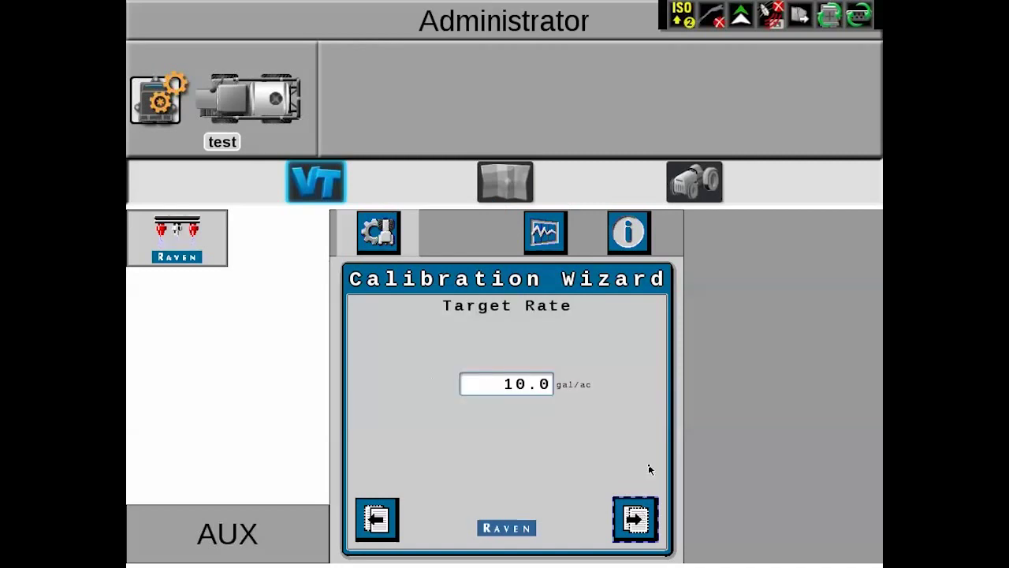